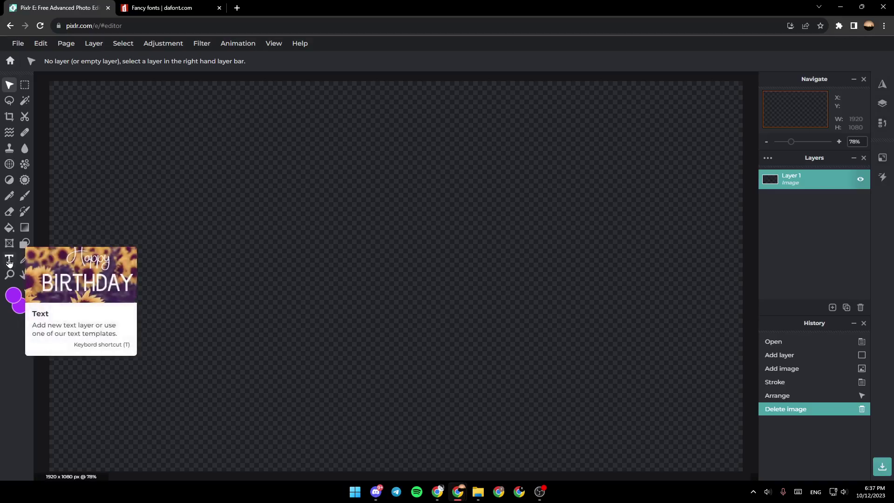
# - Activate the Text tool to start adding text to the transparent canvas
pyautogui.click(10, 261)
pyautogui.click(9, 260)
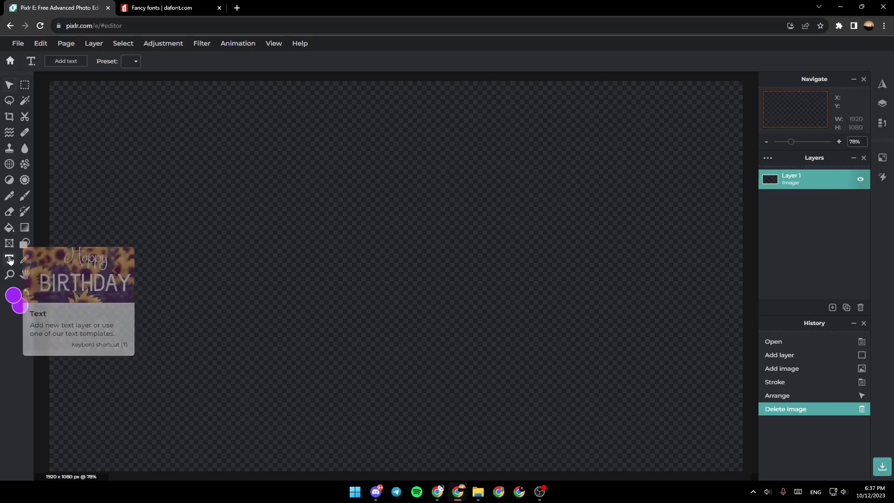
# - Add a placeholder text layer and change its text to OUTLINED TEXT
pyautogui.click(71, 62)
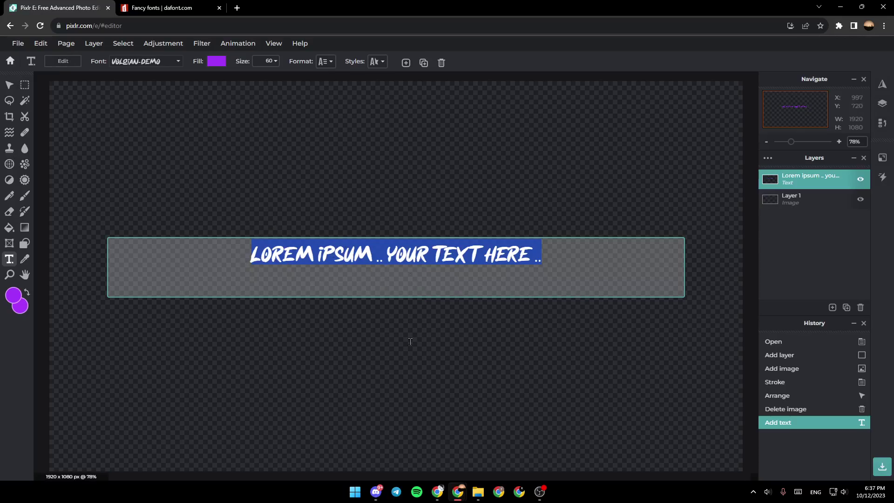
pyautogui.write('OUT')
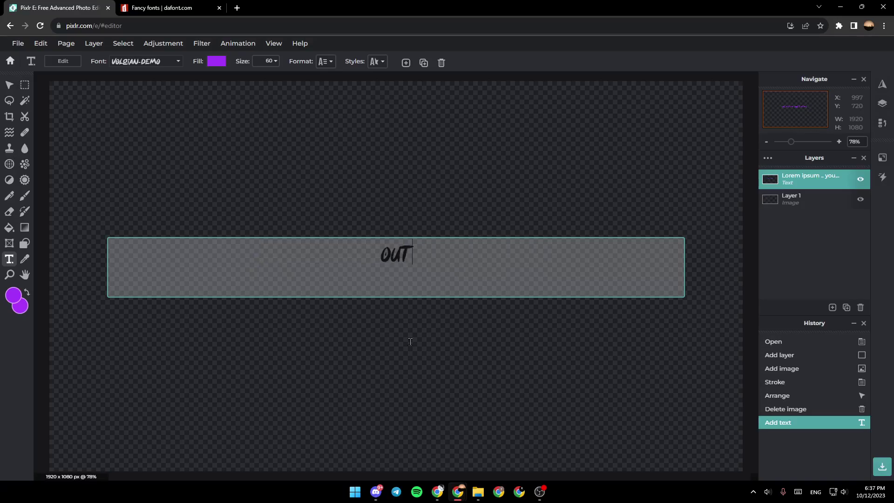
pyautogui.write('LINED ')
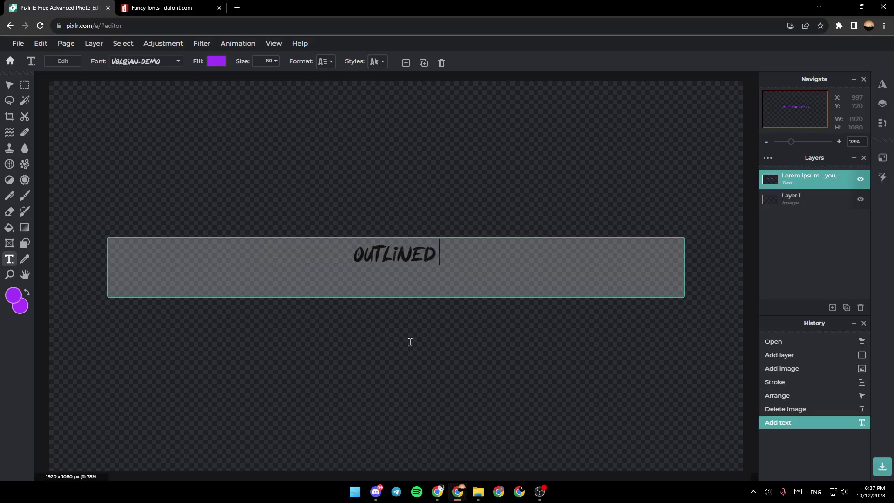
pyautogui.write('TEXT')
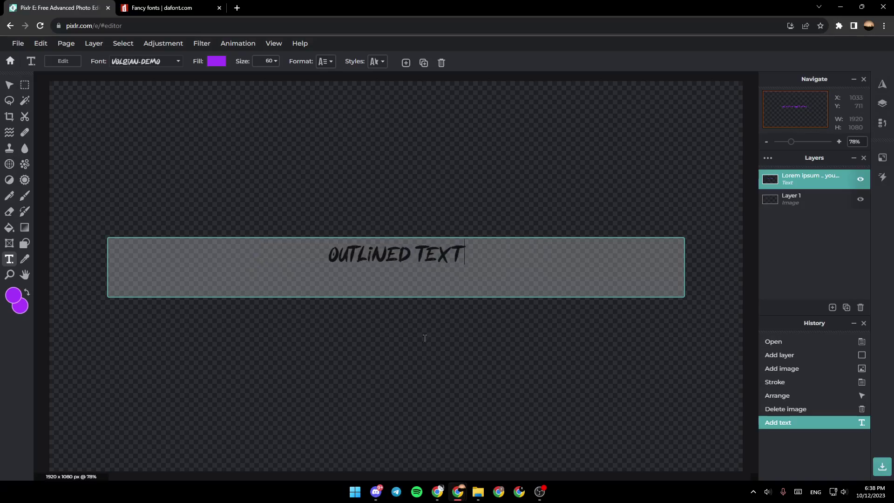
# - Fill the text white, enlarge it to size 320, and move it to the canvas centre
pyautogui.click(217, 61)
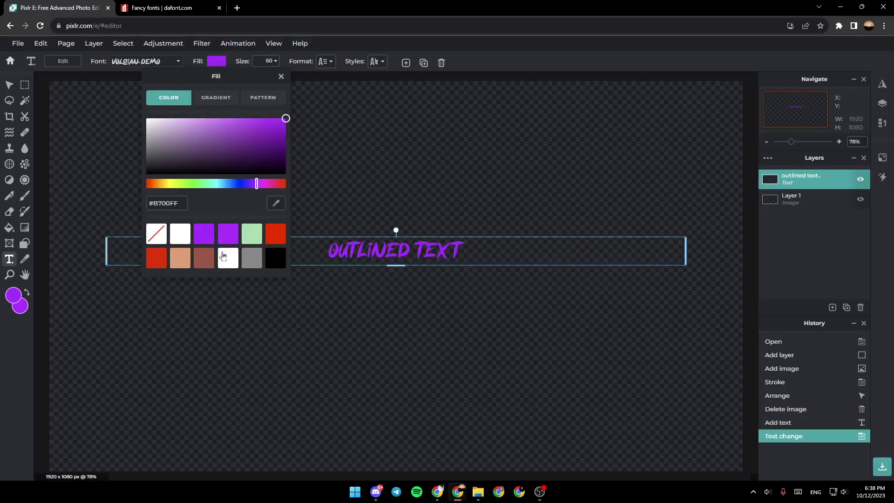
pyautogui.click(234, 261)
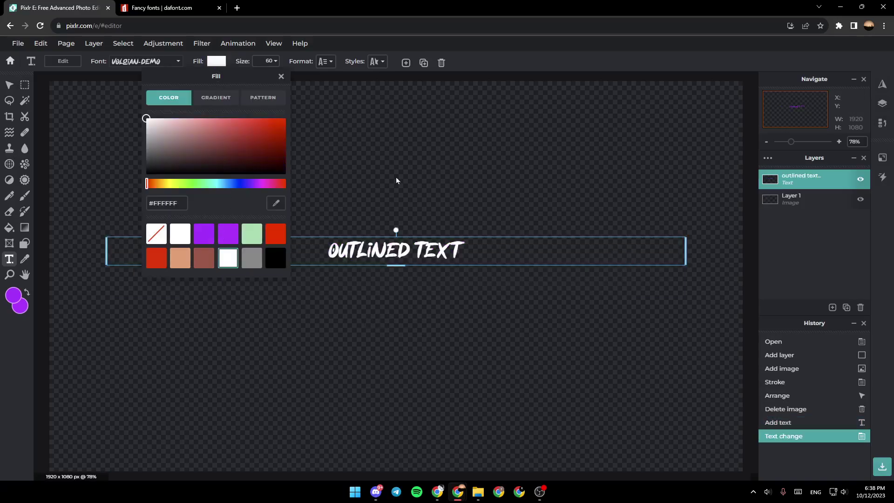
pyautogui.click(280, 75)
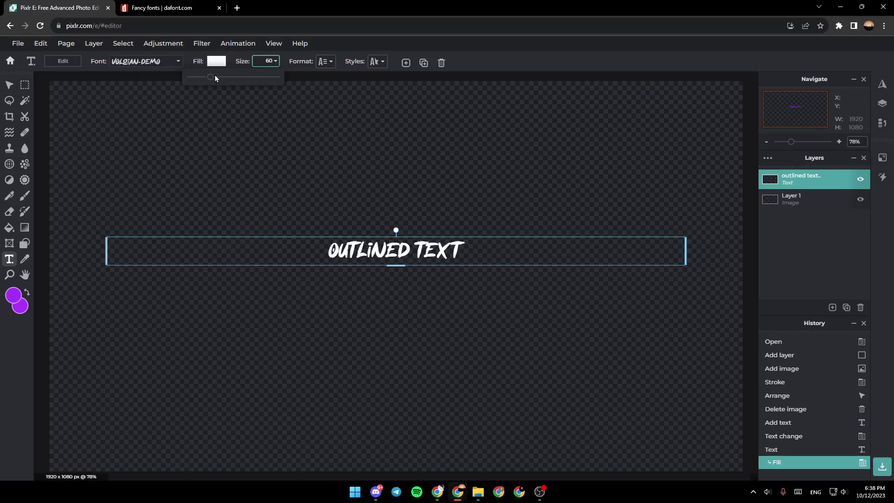
pyautogui.moveTo(214, 75); pyautogui.dragTo(237, 91)
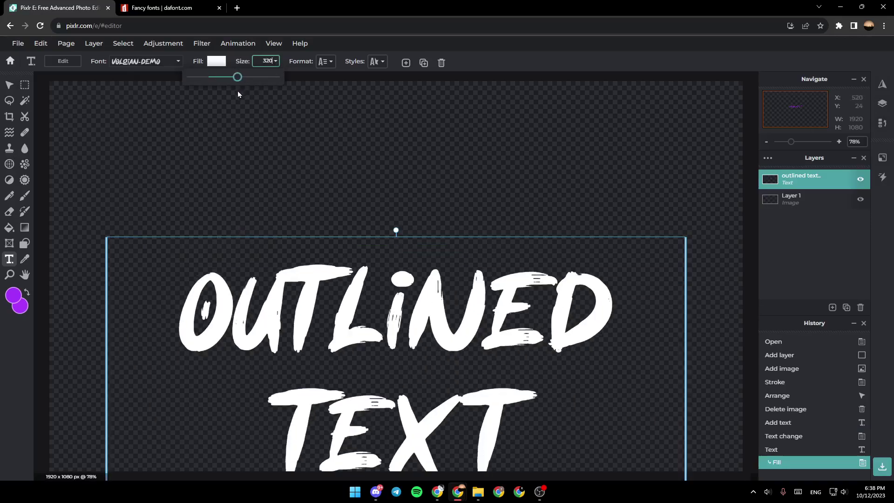
pyautogui.moveTo(412, 280); pyautogui.dragTo(414, 187)
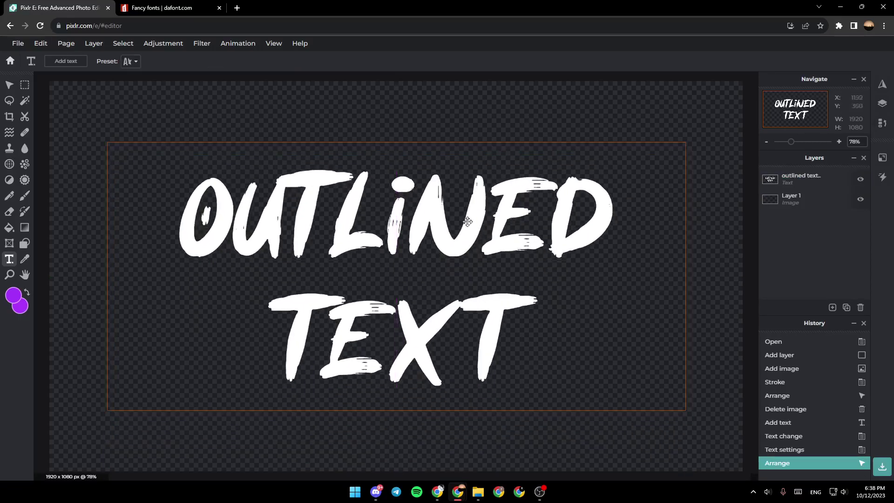
# - Select the OUTLINED TEXT layer and switch on Outline in its Styles
pyautogui.click(377, 228)
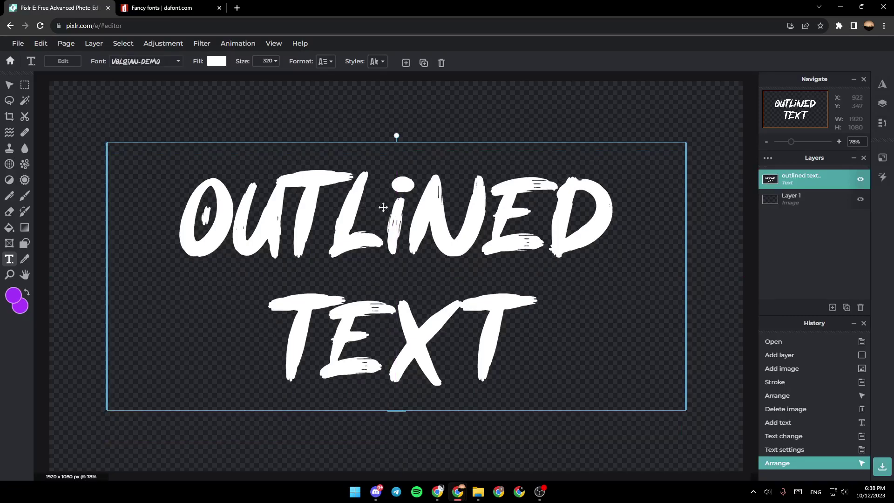
pyautogui.click(378, 61)
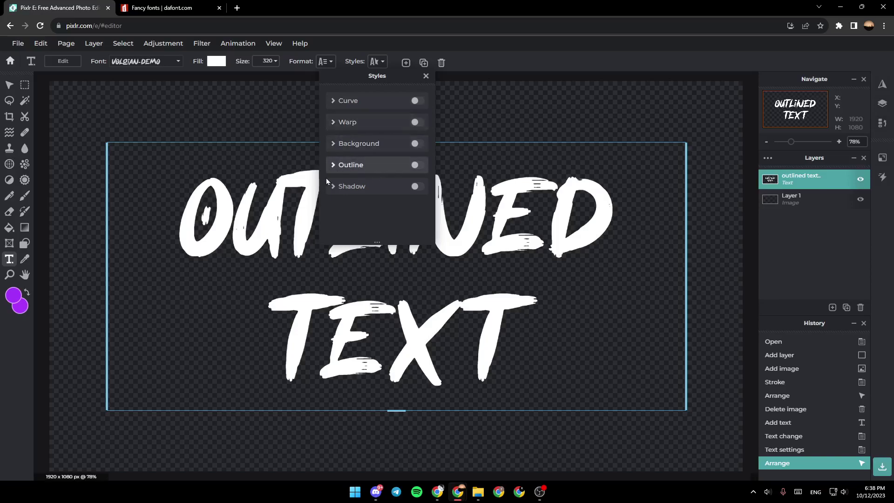
pyautogui.click(417, 165)
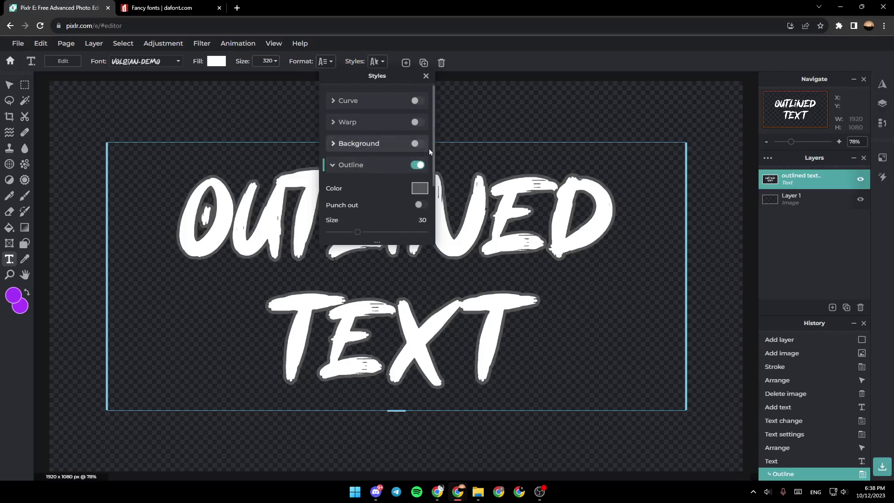
pyautogui.moveTo(431, 147); pyautogui.dragTo(433, 163)
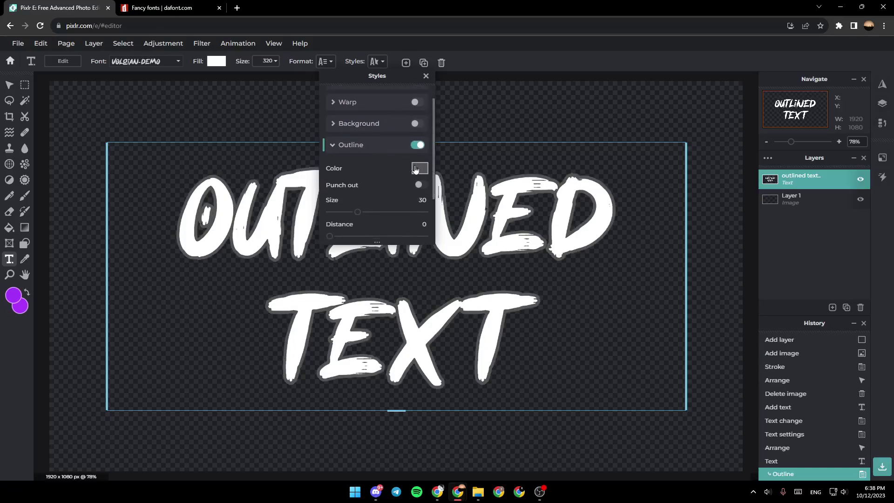
# - Set the outline colour to red (#FF0202), and try Punch out before switching it back off
pyautogui.click(419, 171)
pyautogui.moveTo(343, 206); pyautogui.dragTo(367, 323)
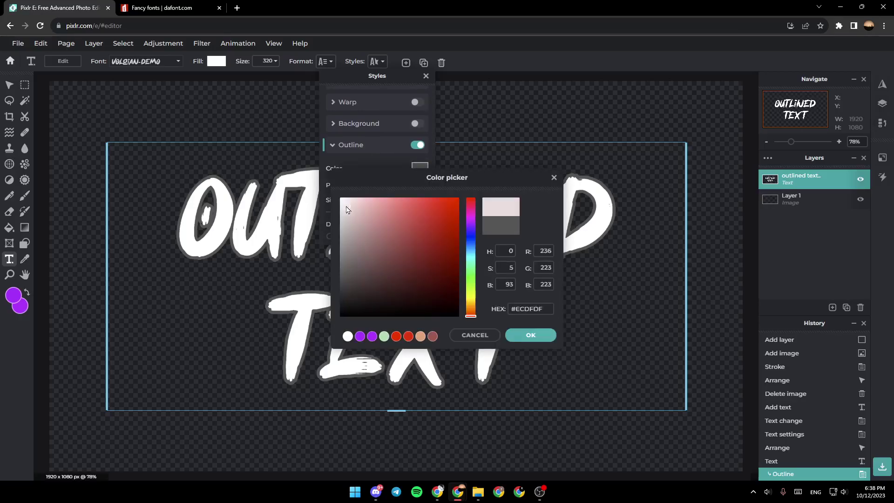
pyautogui.moveTo(402, 267); pyautogui.dragTo(458, 198)
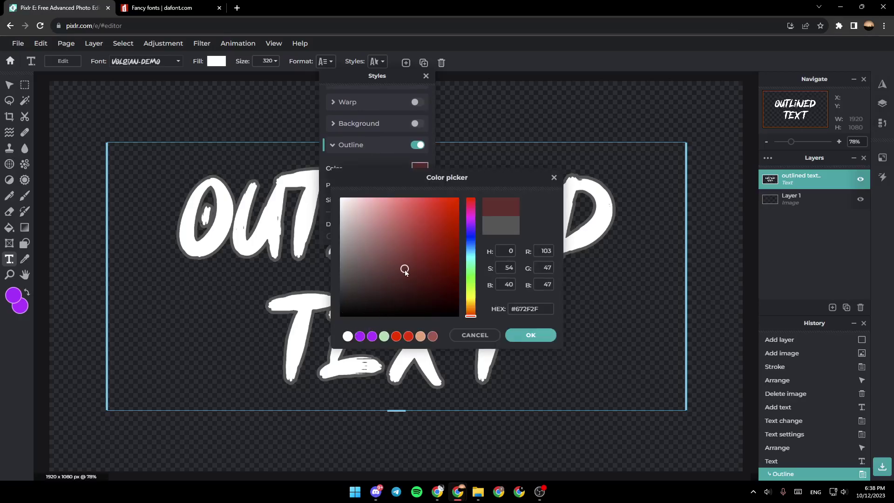
pyautogui.click(519, 334)
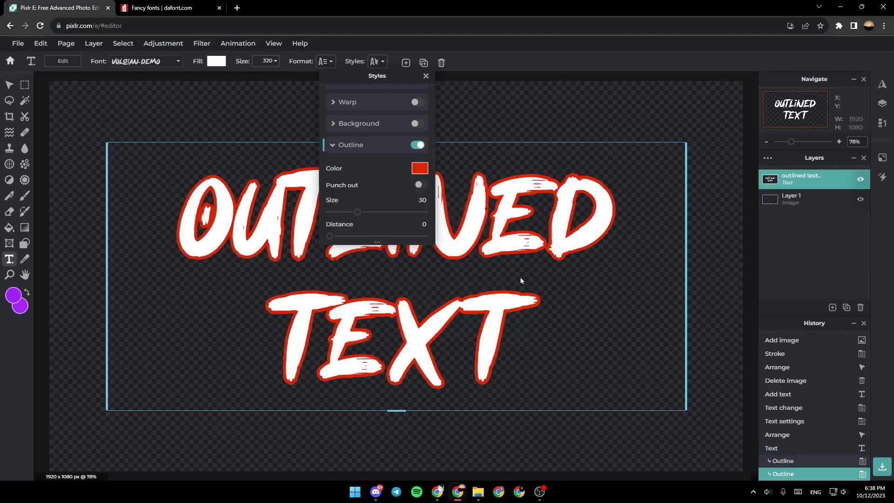
pyautogui.click(420, 185)
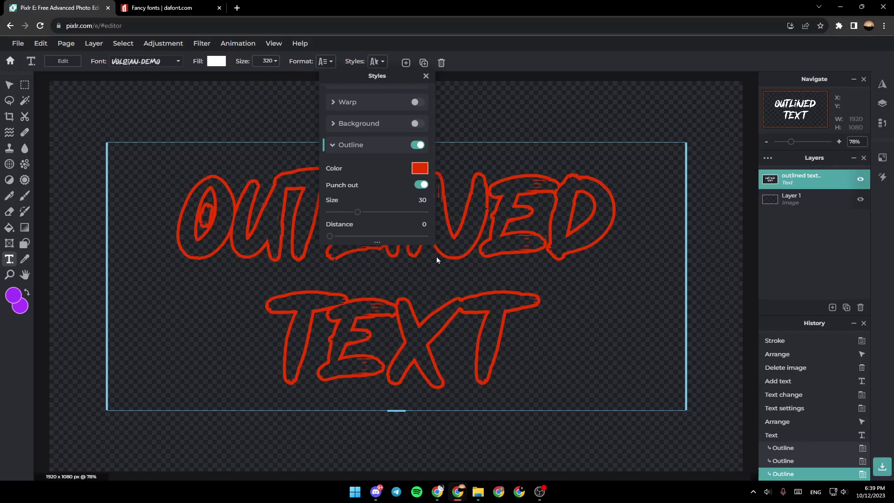
pyautogui.click(420, 185)
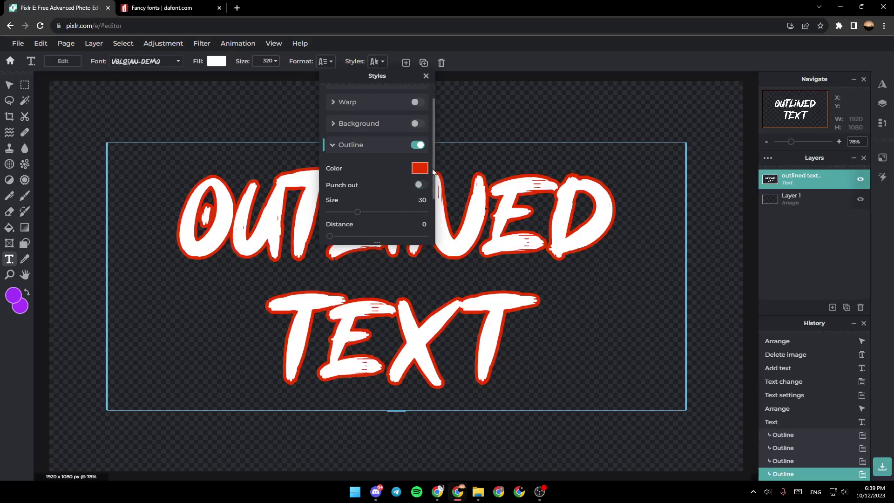
pyautogui.scroll(-1, 419, 171)
pyautogui.moveTo(356, 168); pyautogui.dragTo(394, 168)
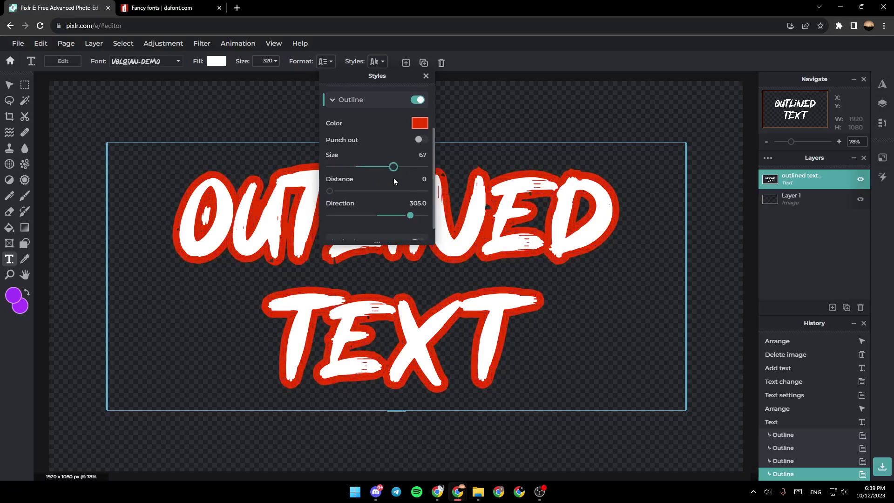
# - Try an outline Distance offset, reset it to zero, adjust Direction, and close Styles
pyautogui.moveTo(329, 191)
pyautogui.mouseDown()
pyautogui.moveTo(390, 195)
pyautogui.moveTo(292, 195)
pyautogui.moveTo(470, 197)
pyautogui.moveTo(364, 208)
pyautogui.mouseUp()
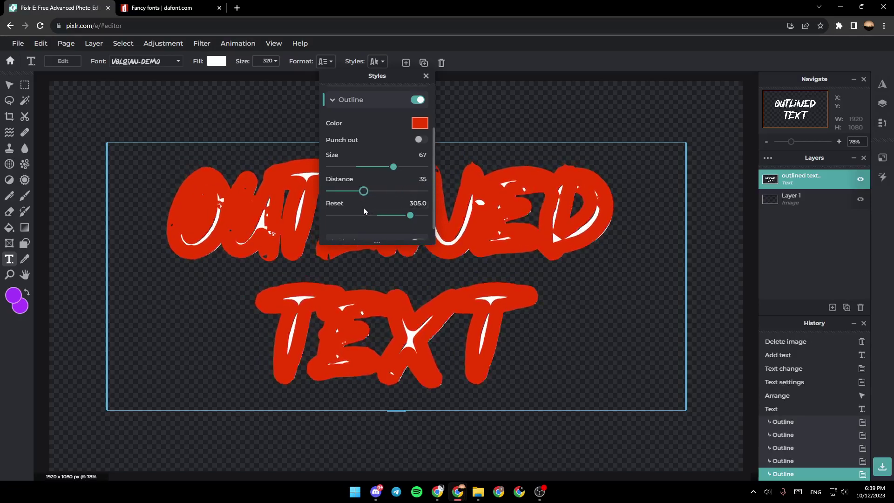
pyautogui.press('Escape')
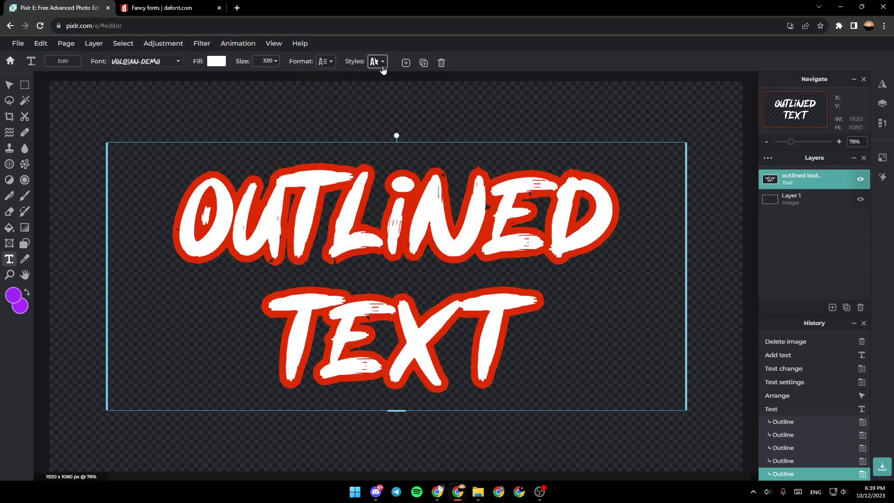
pyautogui.click(381, 63)
pyautogui.scroll(-2, 377, 175)
pyautogui.press('Escape')
pyautogui.click(375, 62)
pyautogui.moveTo(409, 201); pyautogui.dragTo(394, 205)
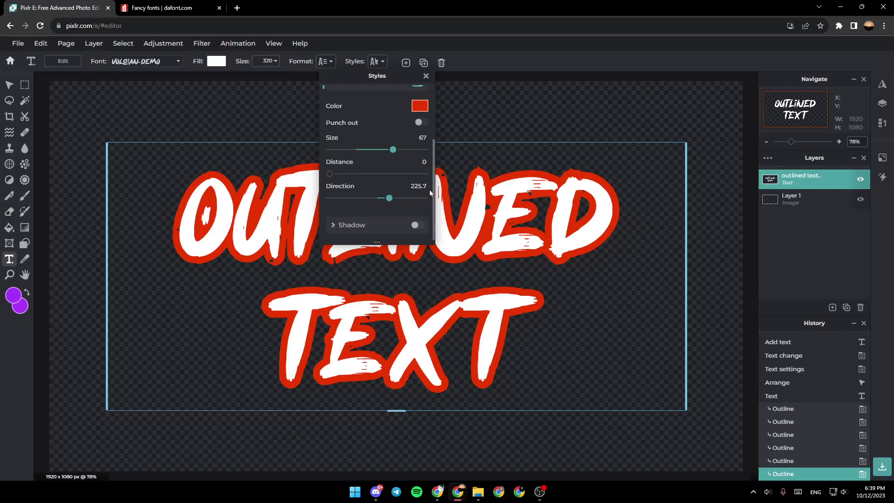
pyautogui.click(425, 76)
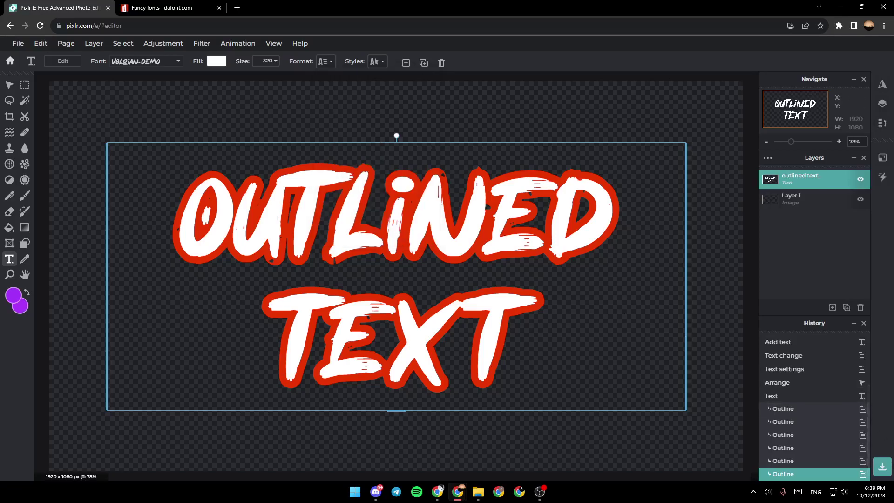
# - Save the image as a transparent PNG and deselect the text
pyautogui.click(888, 475)
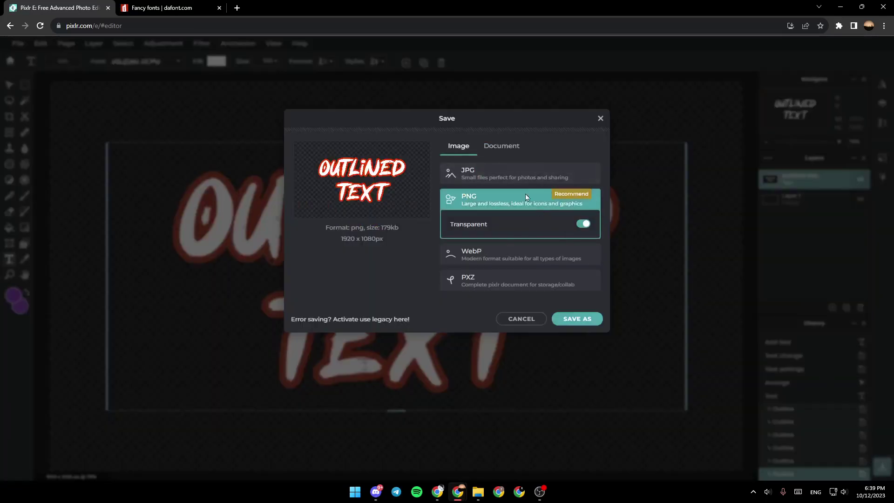
pyautogui.click(600, 121)
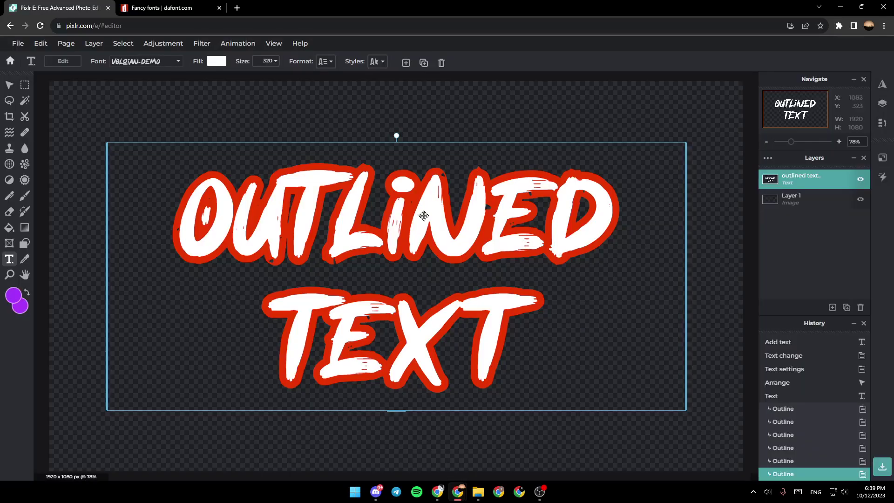
pyautogui.click(304, 130)
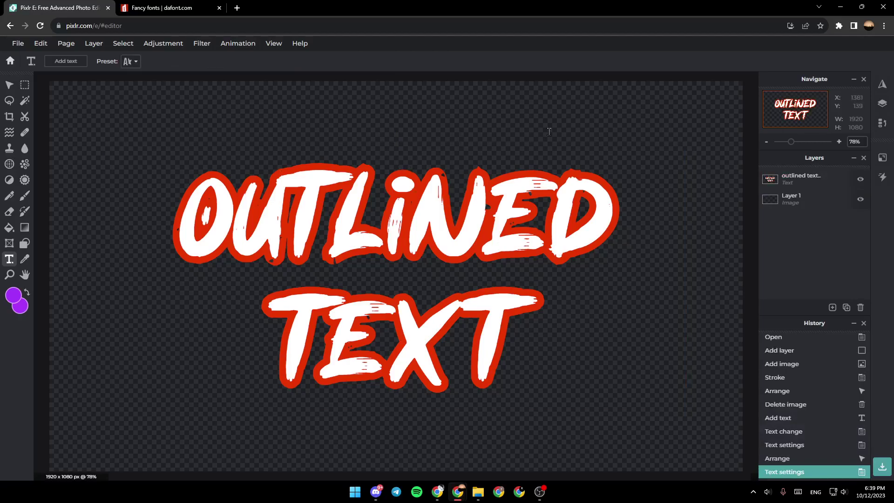